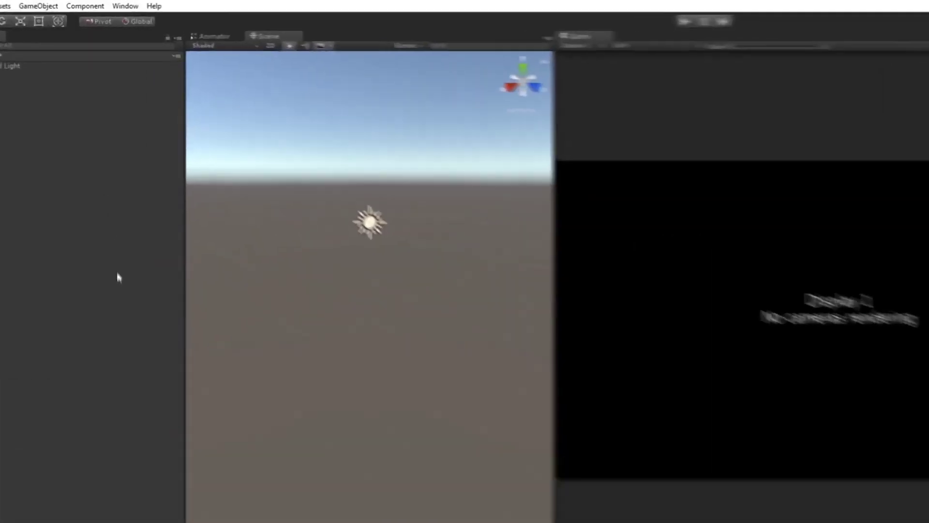
- In the Package Manager, review the AR Foundation, ARCore XR Plugin and ARKit XR Plugin packages under installed and All listings
click(112, 12)
click(106, 42)
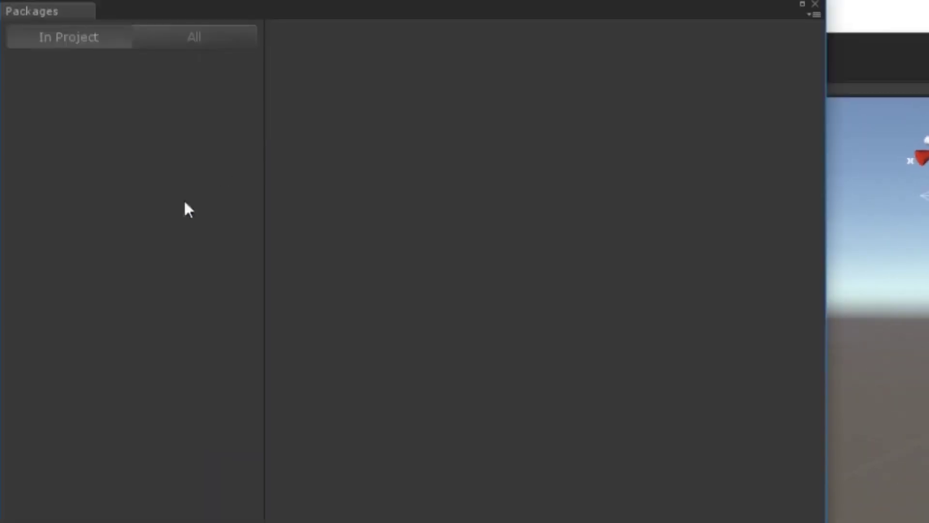
click(99, 131)
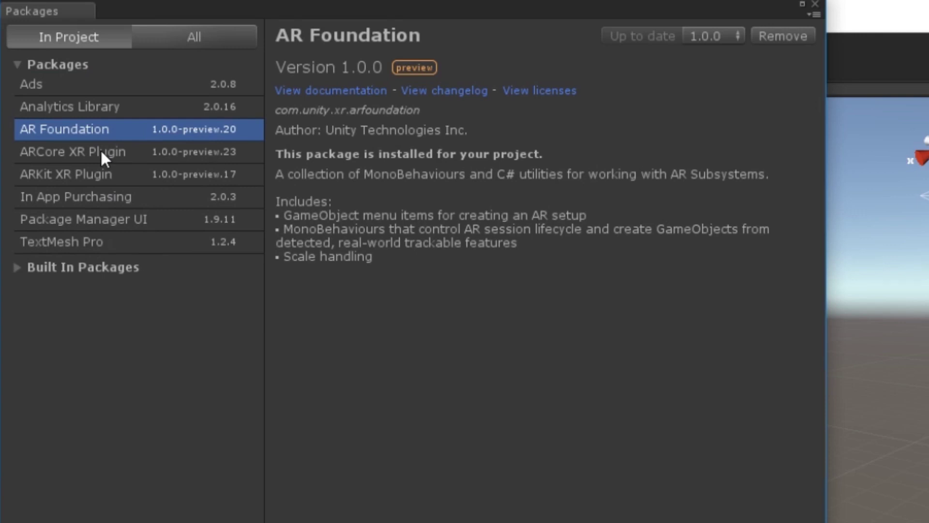
click(102, 152)
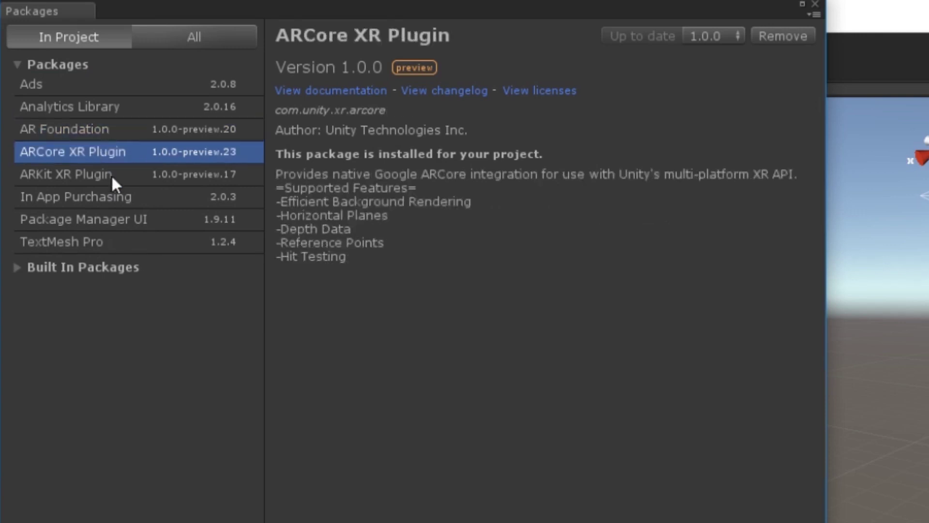
click(111, 175)
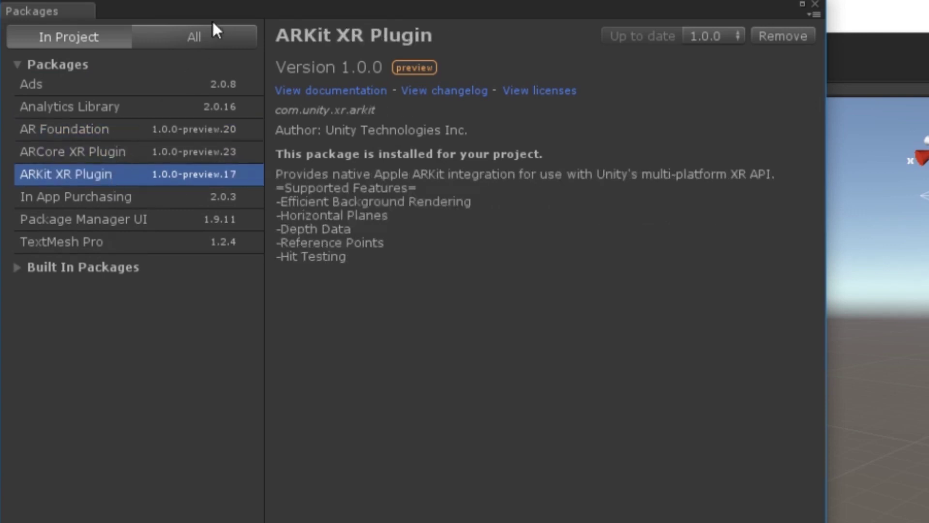
click(214, 34)
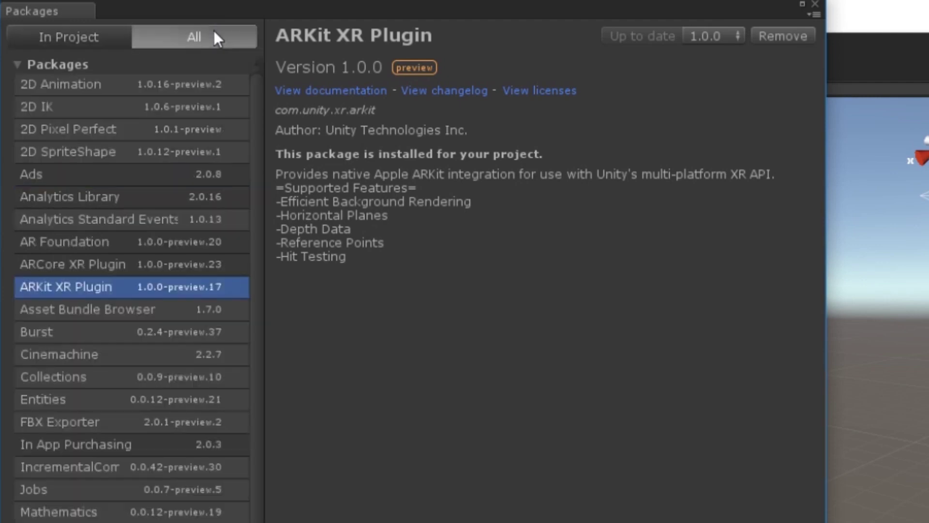
click(87, 245)
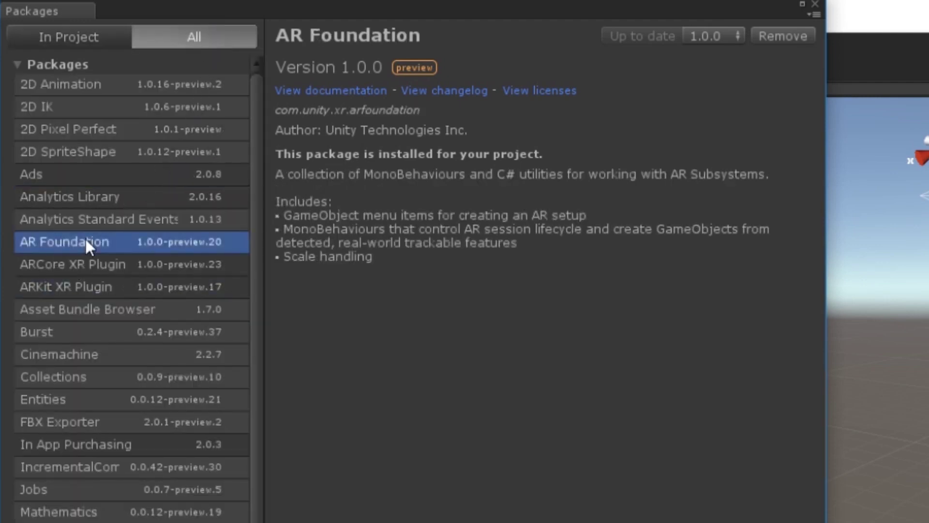
key(Down)
key(Down)
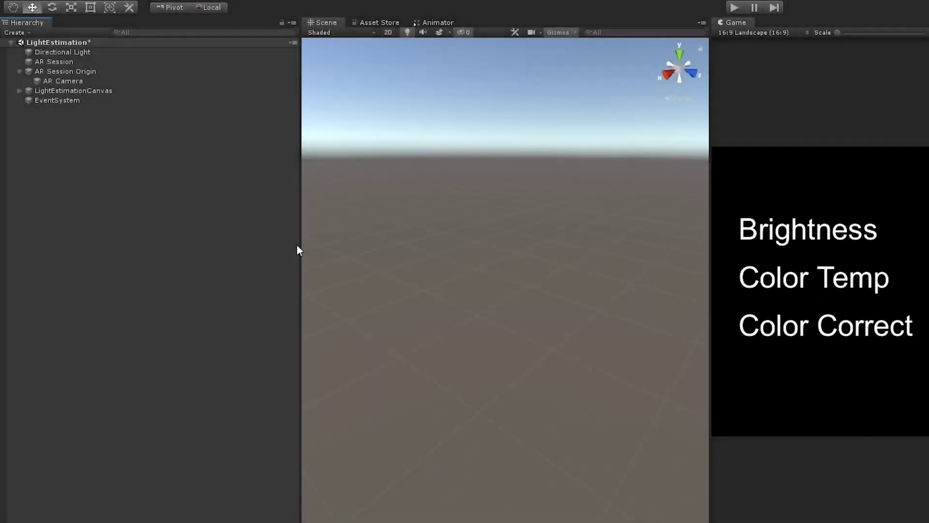
- Set the AR Camera's Light Estimation Mode to Ambient Intensity
click(54, 81)
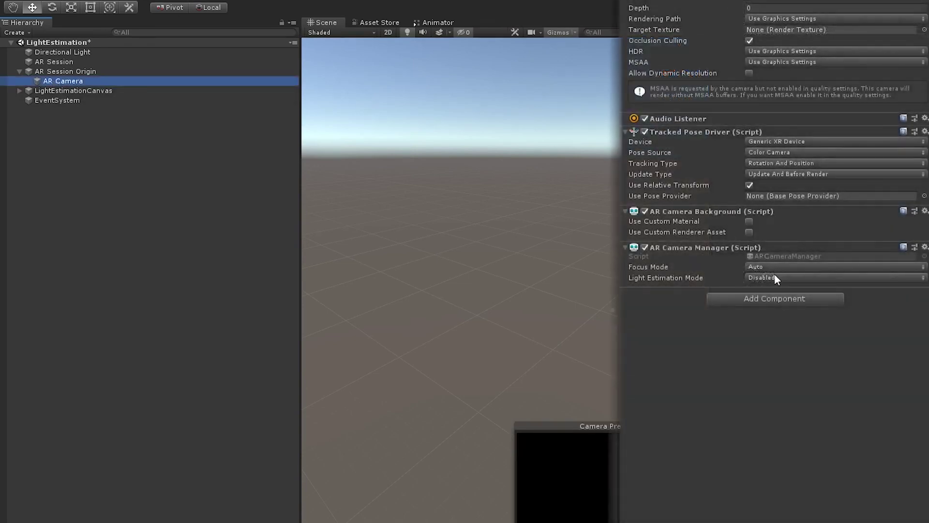
click(775, 274)
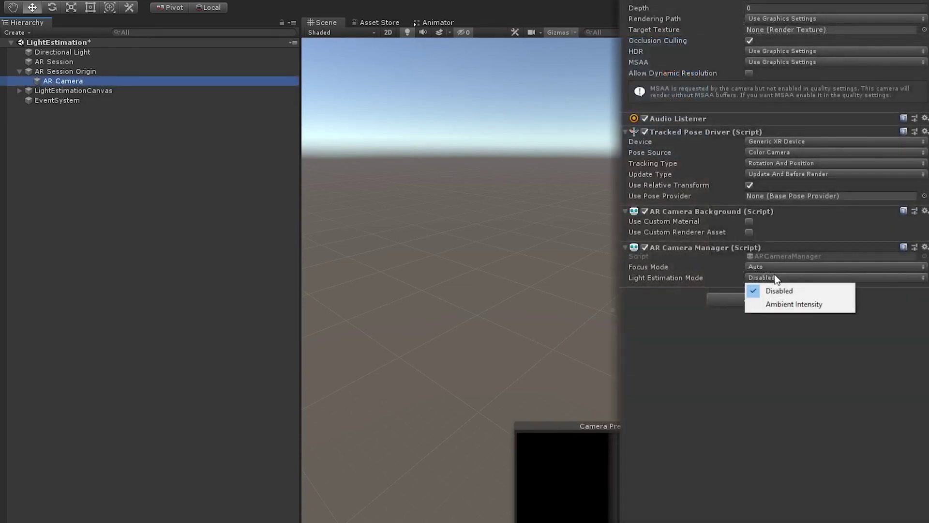
click(775, 301)
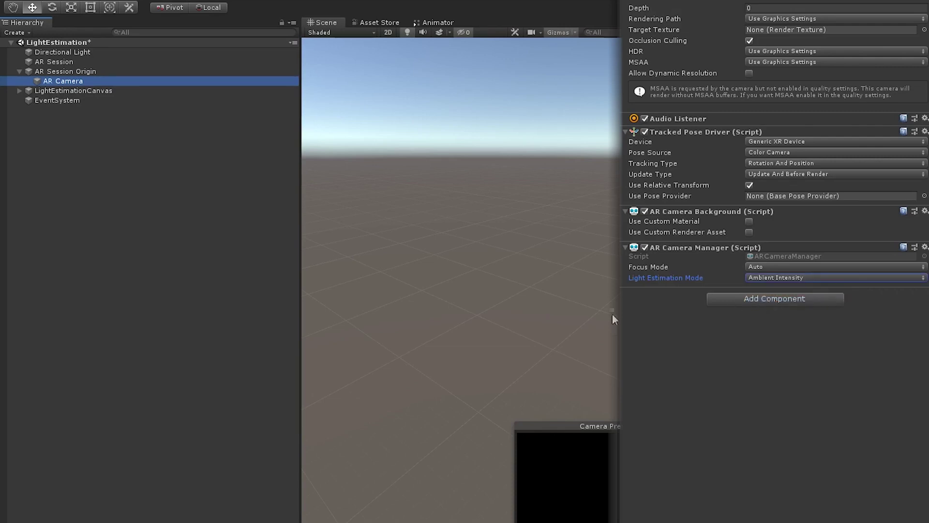
- Add a Light Estimation script to the Directional Light with AR Camera as its Camera Manager
click(63, 52)
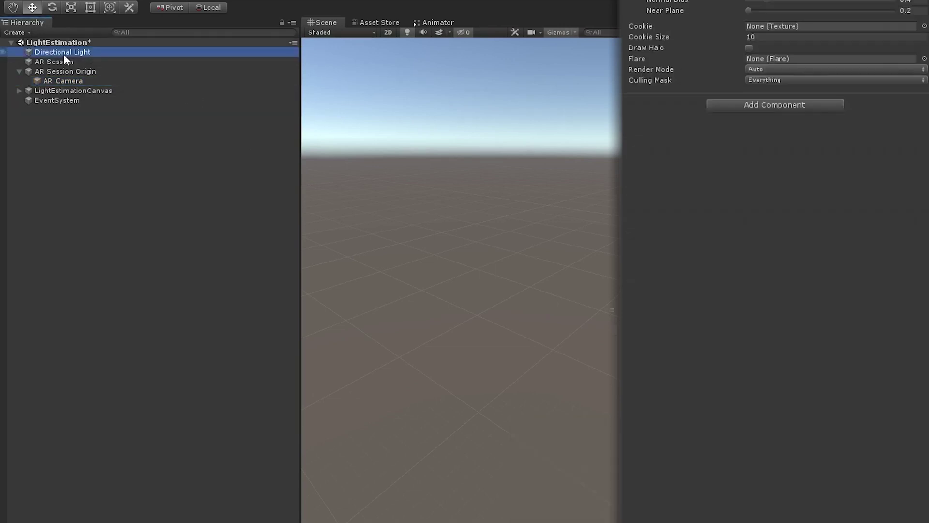
click(759, 104)
text(light)
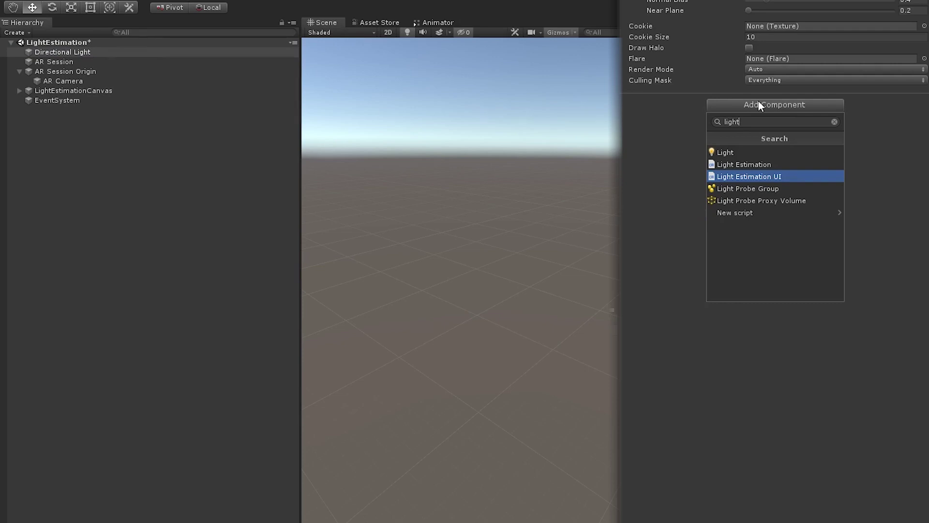
key(Up)
key(Return)
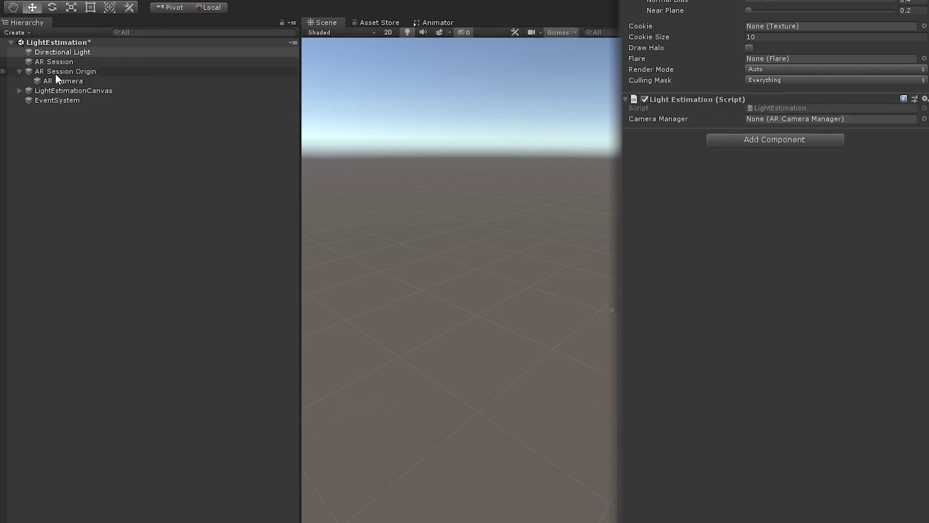
drag(48, 79, 783, 115)
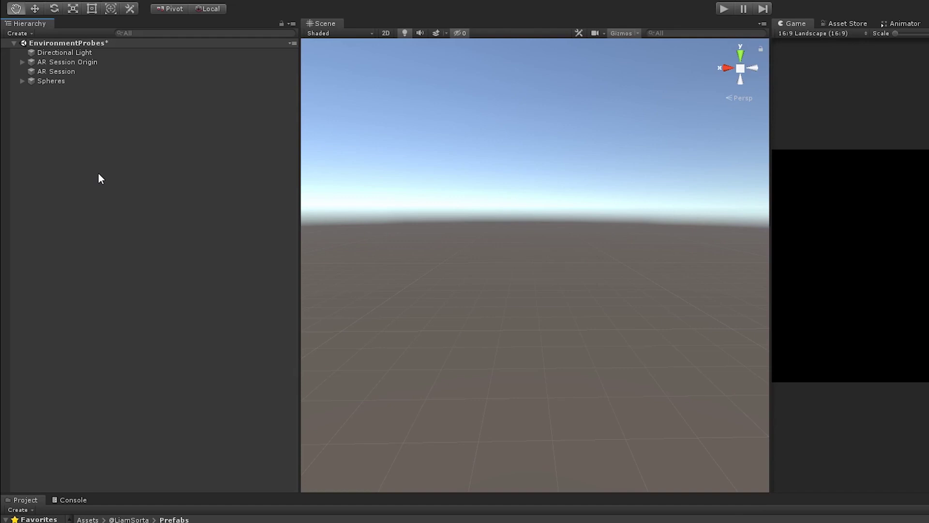
- Create an empty object named Probe and give it an AR Environment Probe component
right_click(99, 174)
click(143, 282)
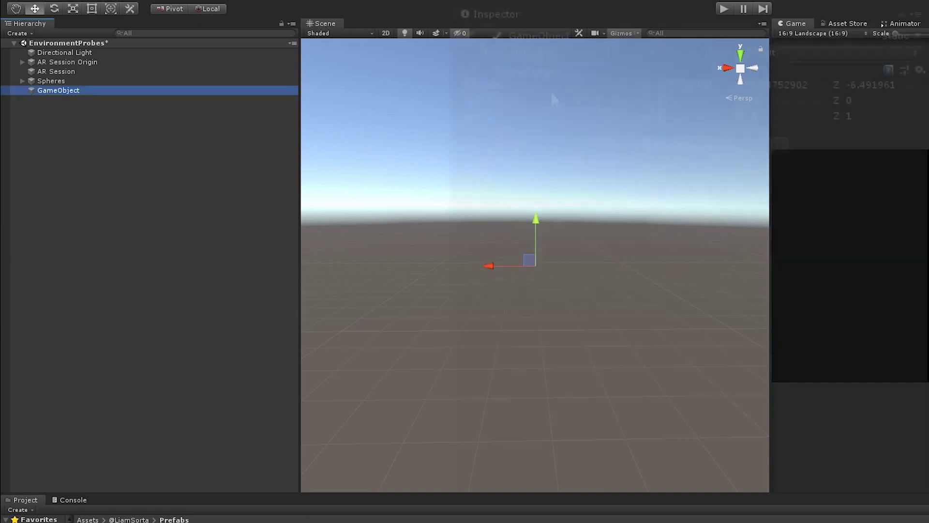
click(569, 36)
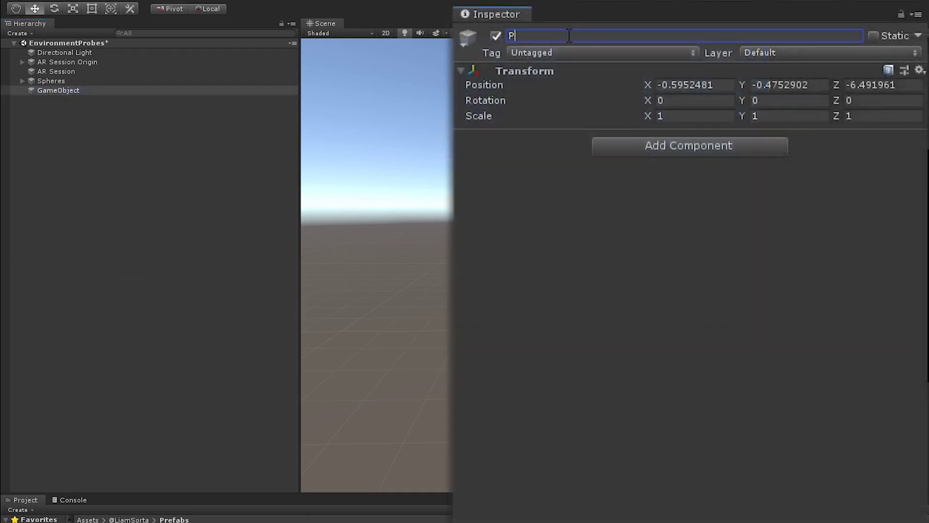
click(637, 146)
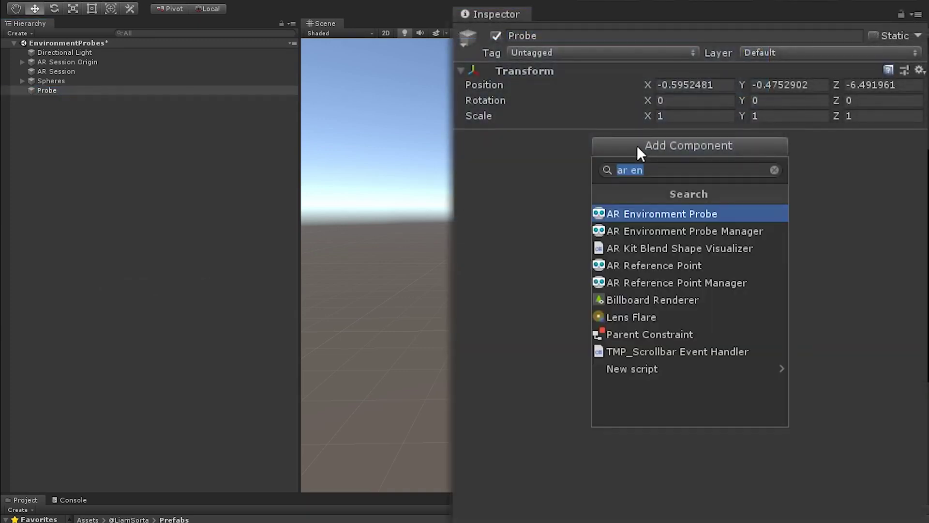
click(643, 215)
scroll(589, 466, down, 5)
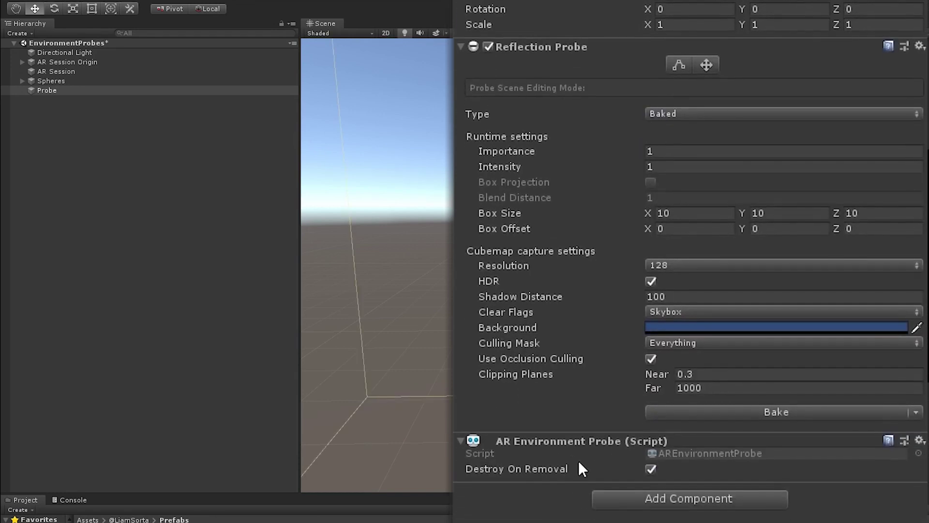
scroll(588, 466, down, 2)
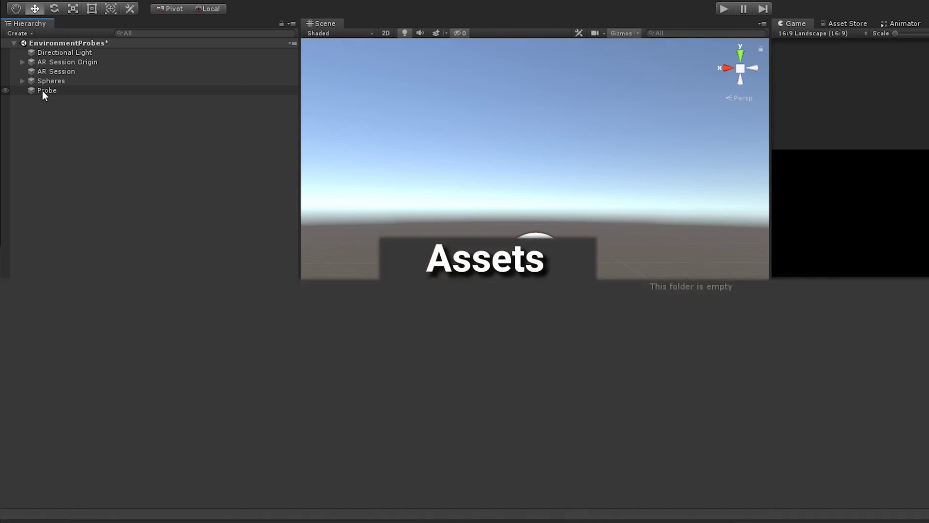
- Save Probe as a prefab in Assets and delete it from the scene
drag(42, 91, 42, 336)
click(131, 323)
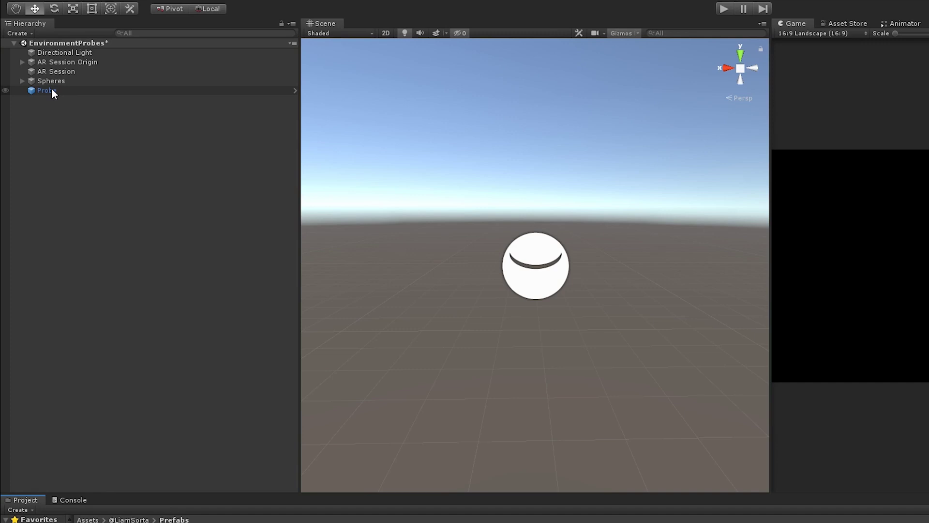
click(51, 91)
key(Delete)
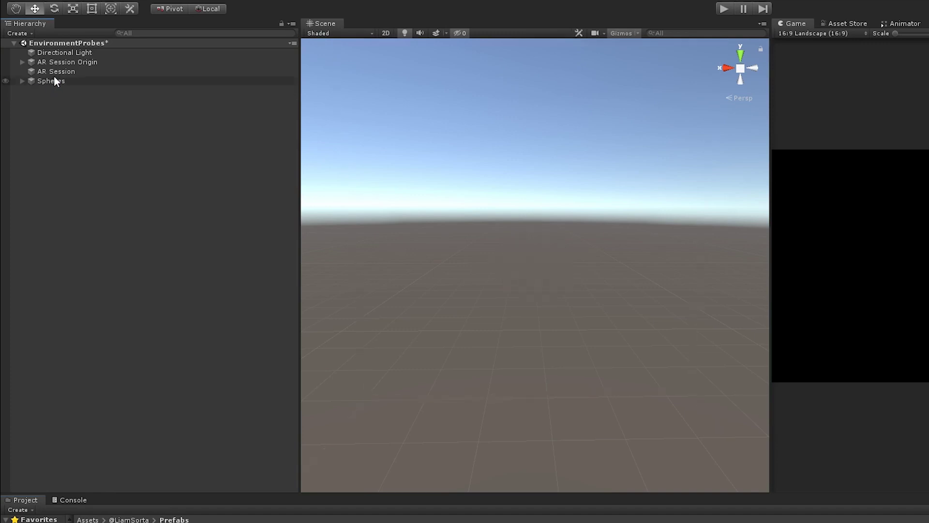
- Give the AR Session Origin an AR Environment Probe Manager component
click(110, 63)
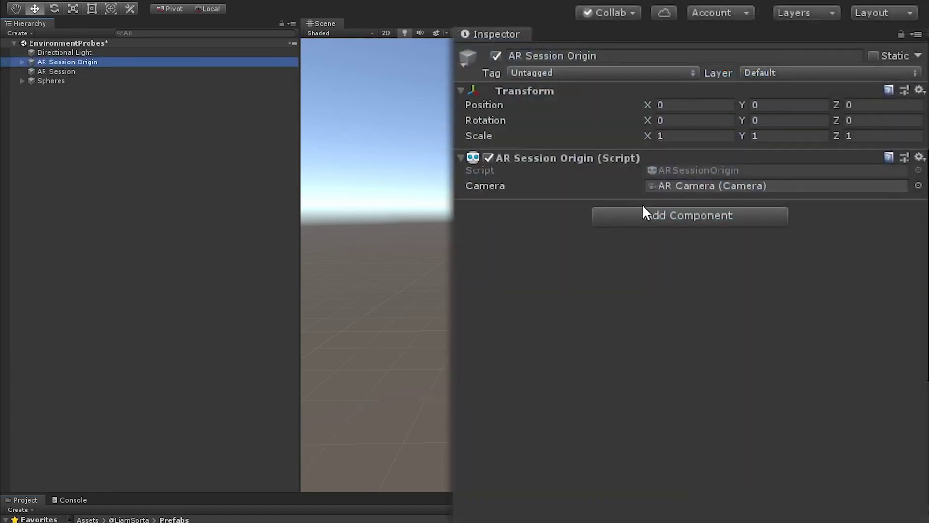
click(645, 209)
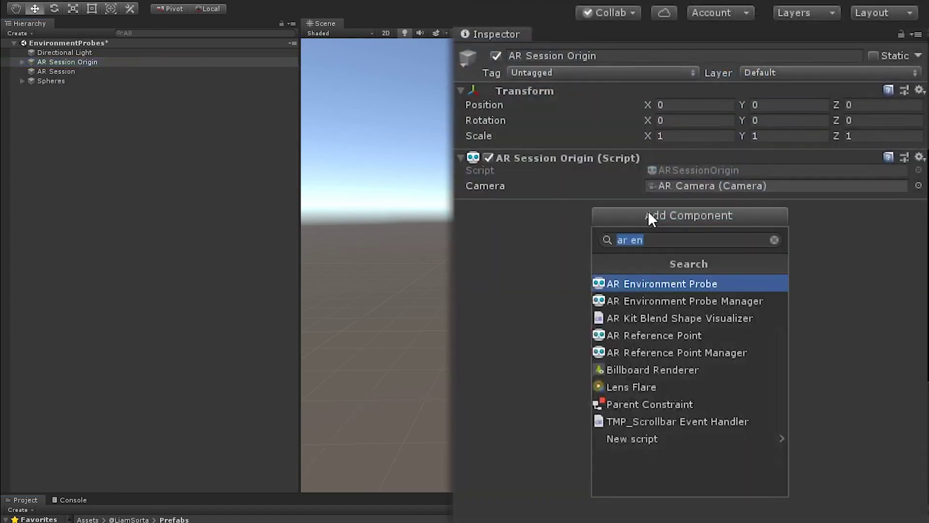
click(669, 301)
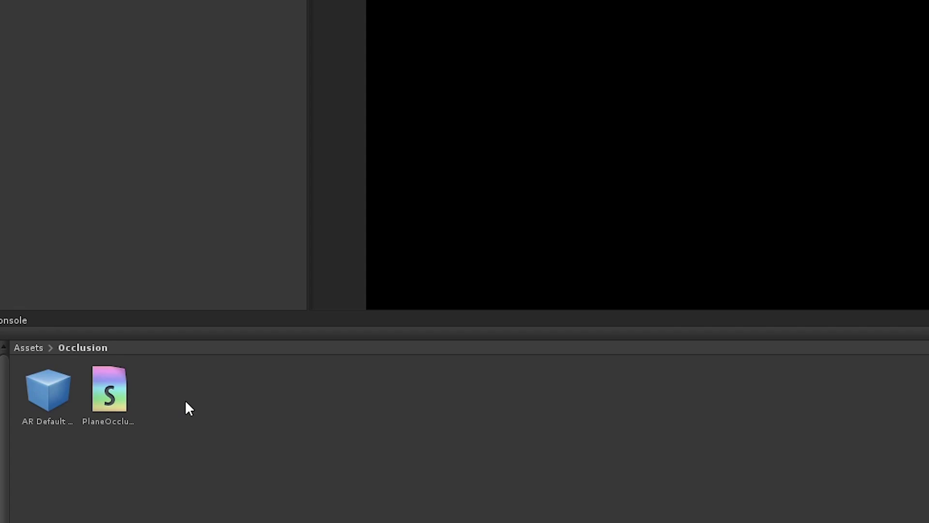
- Create a new material named Occlusion in the Occlusion folder
right_click(186, 402)
mouse_move(340, 10)
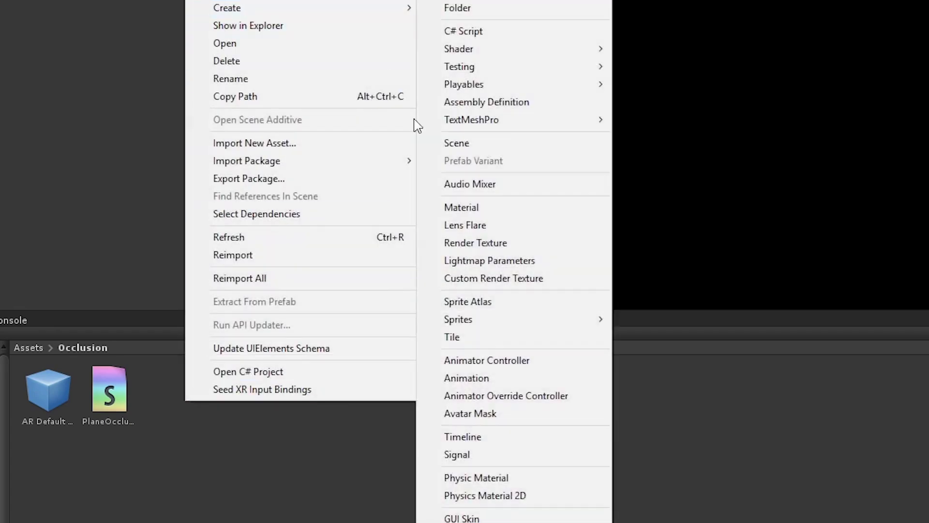
click(465, 208)
text(Occlusion)
key(Return)
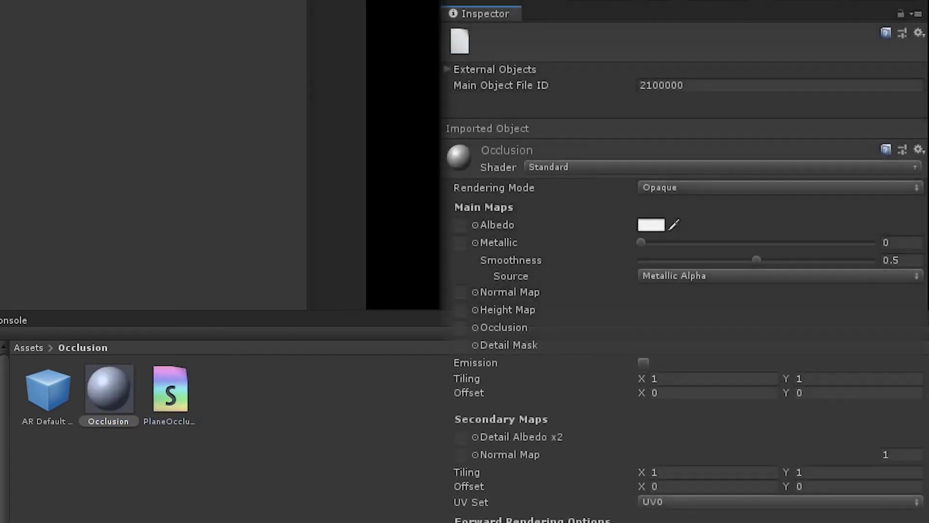
- Assign the PlaneOcclusion shader to the Occlusion material and set its render queue to 1000
drag(171, 389, 879, 284)
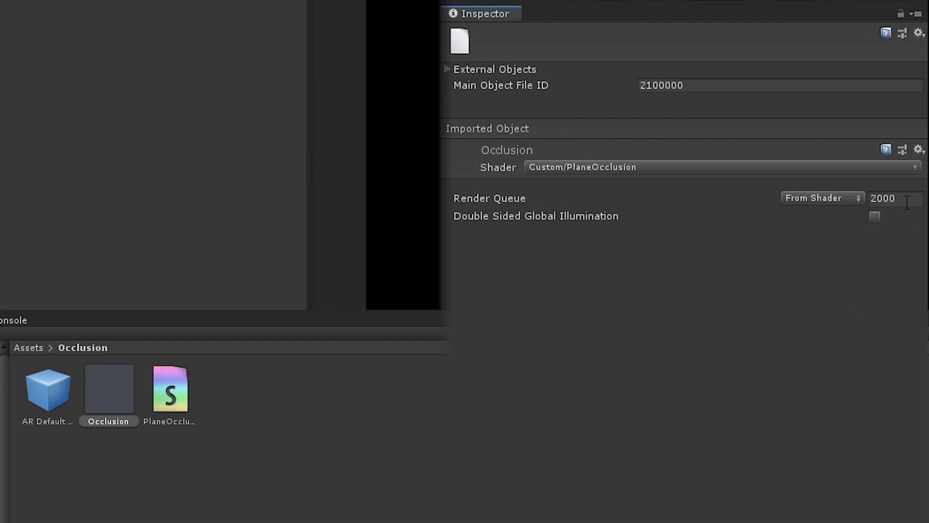
click(875, 201)
text(1000)
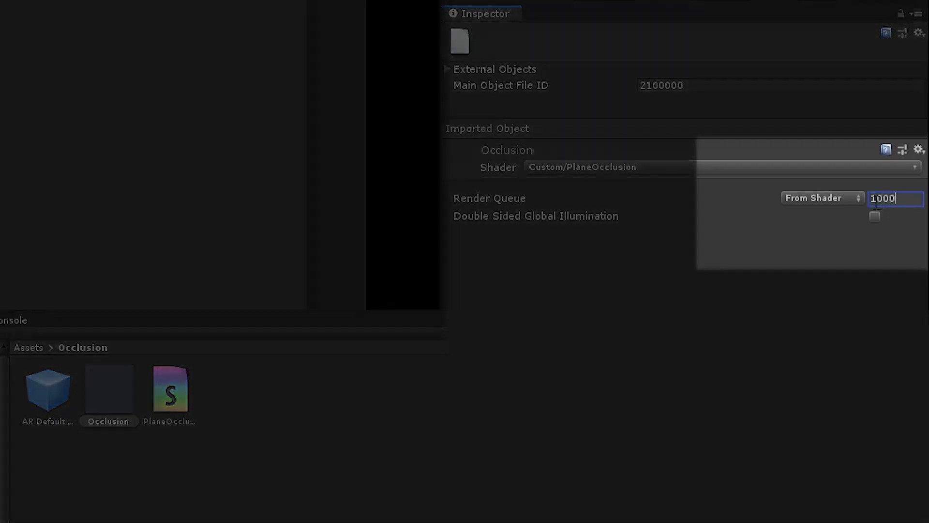
key(Return)
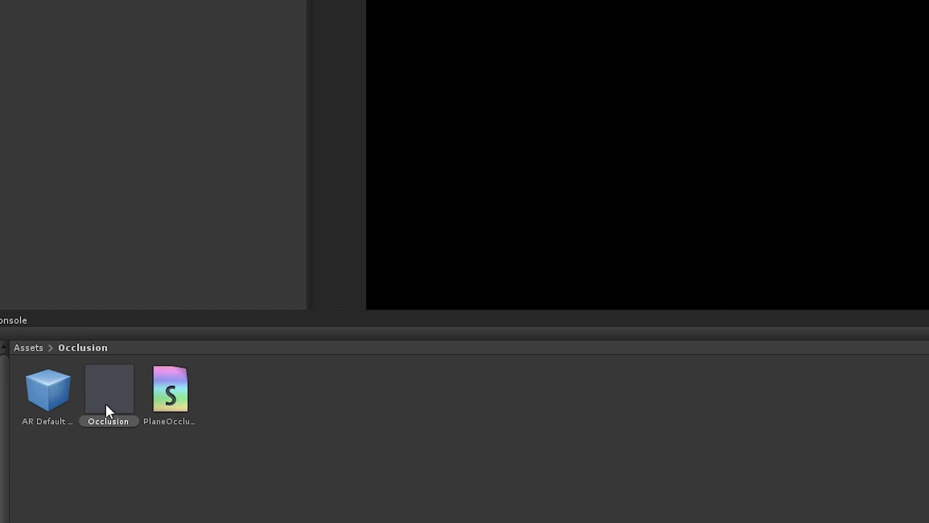
- Select the AR Default Plane prefab in the Occlusion folder
click(57, 388)
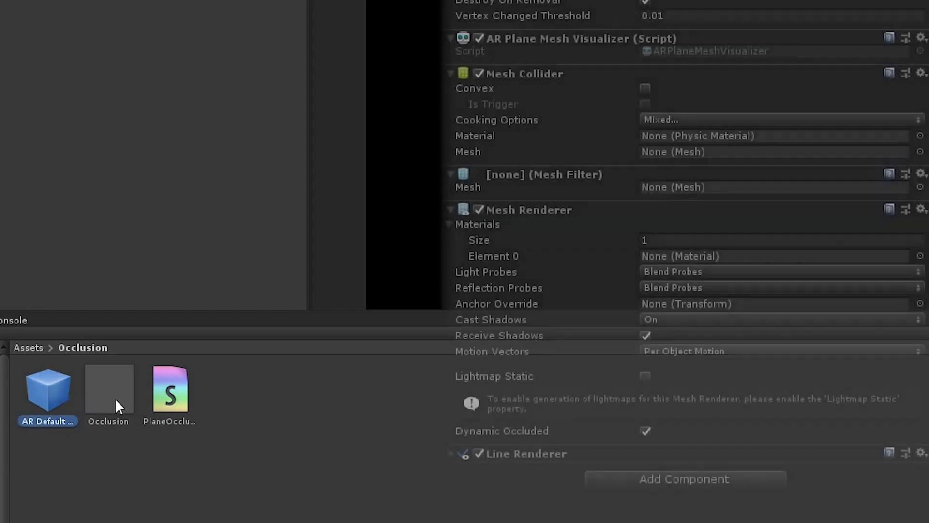